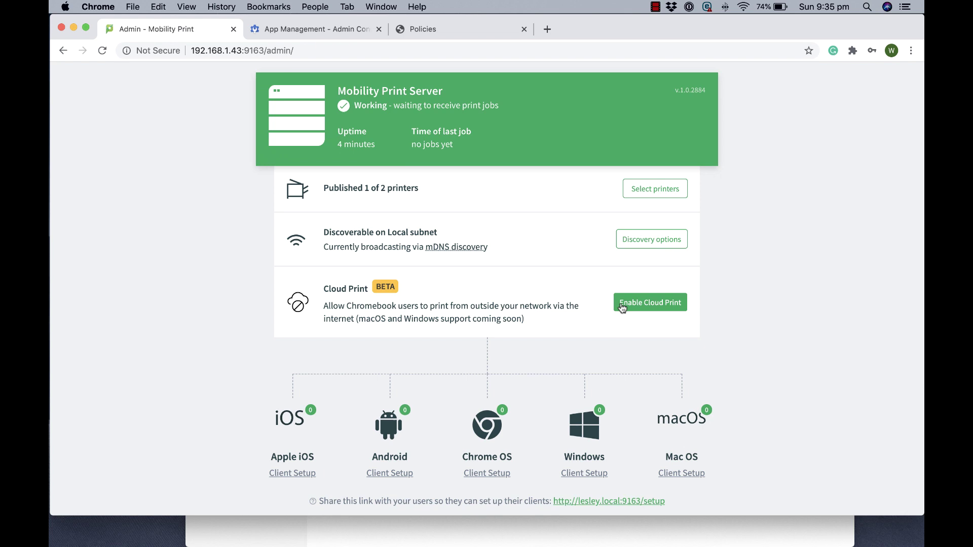
# Step: Enable Cloud Print and confirm it to reach the Create a Cloud Print invite link page
pyautogui.click(619, 305)
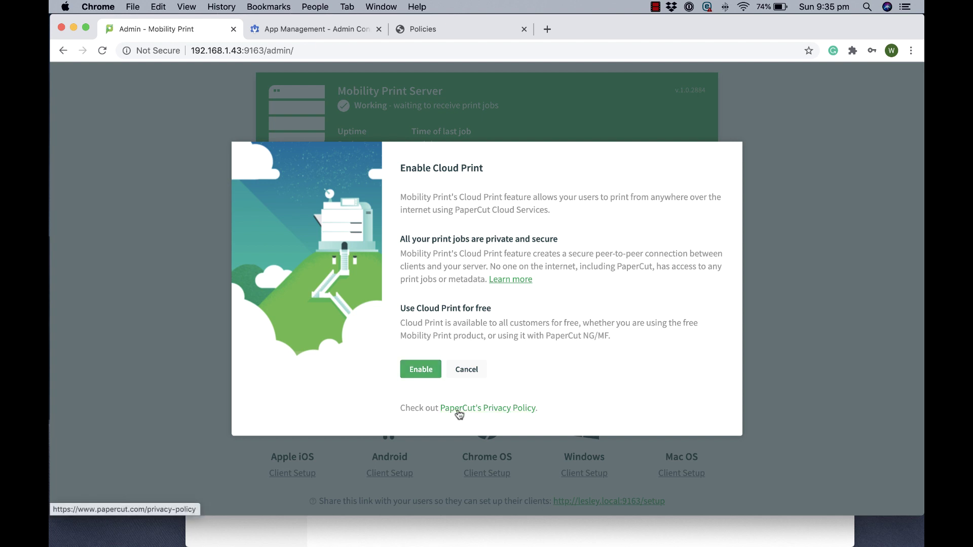
pyautogui.click(414, 372)
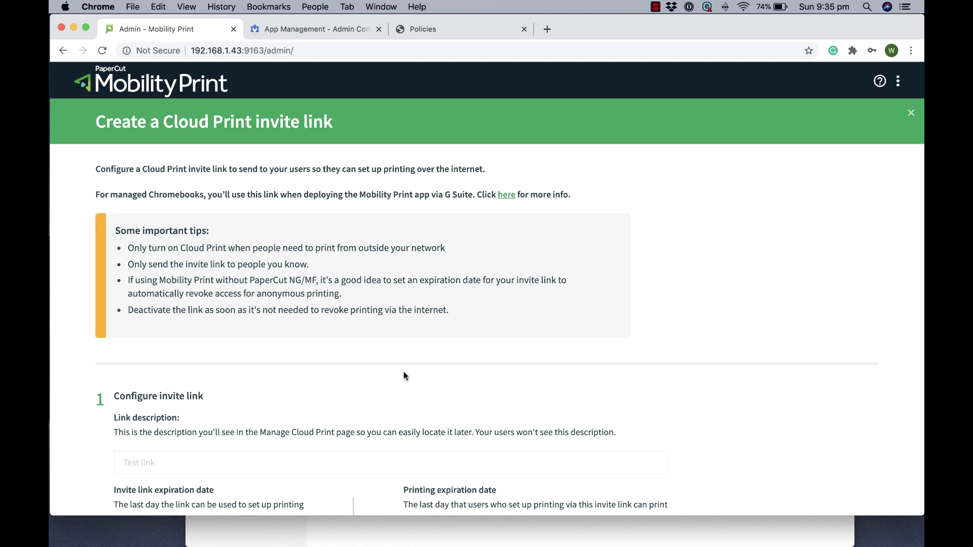
# Step: Enter 'Demo' as the invite link description
pyautogui.scroll(-3, 246, 390)
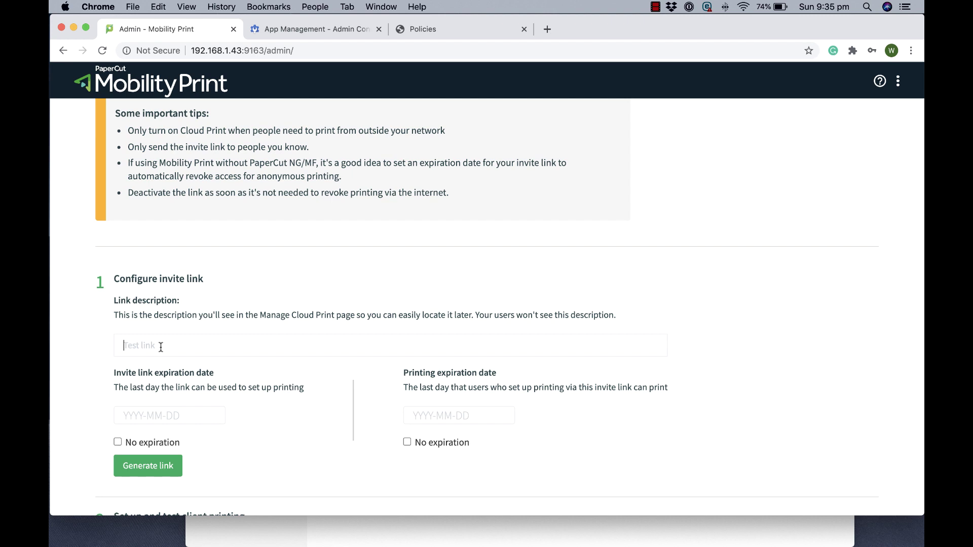
pyautogui.write('Demo')
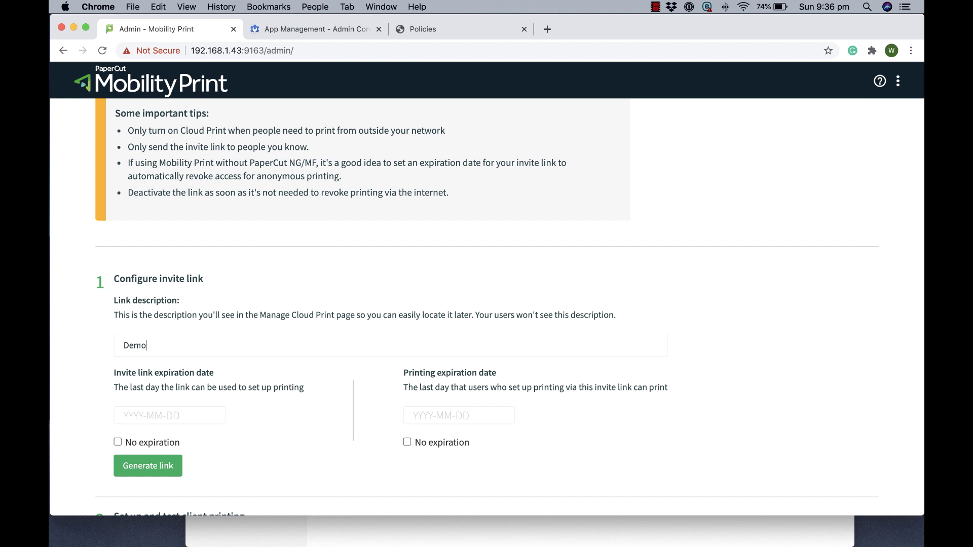
# Step: Set both the link and printing expirations to No expiration and generate the invite link
pyautogui.scroll(-2, 133, 372)
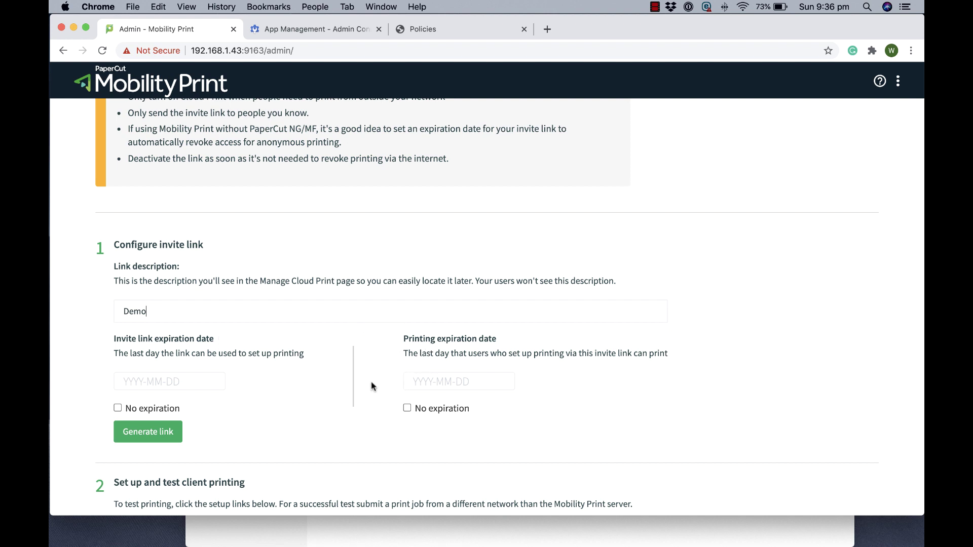
pyautogui.scroll(-1, 311, 403)
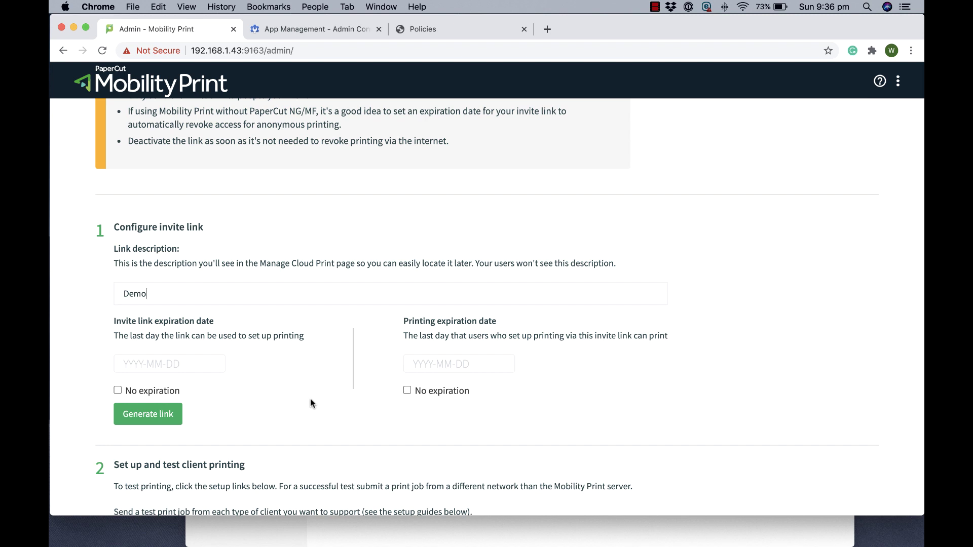
pyautogui.click(406, 390)
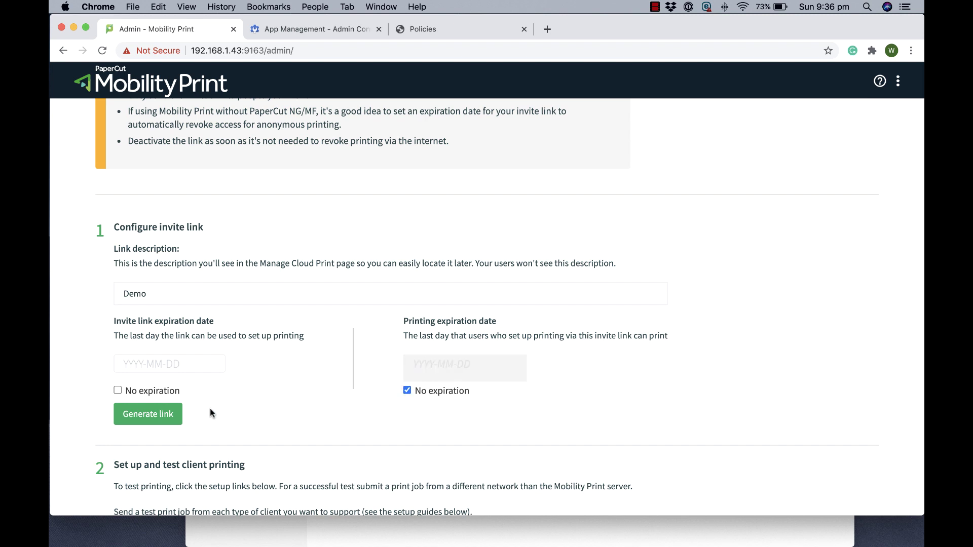
pyautogui.click(118, 391)
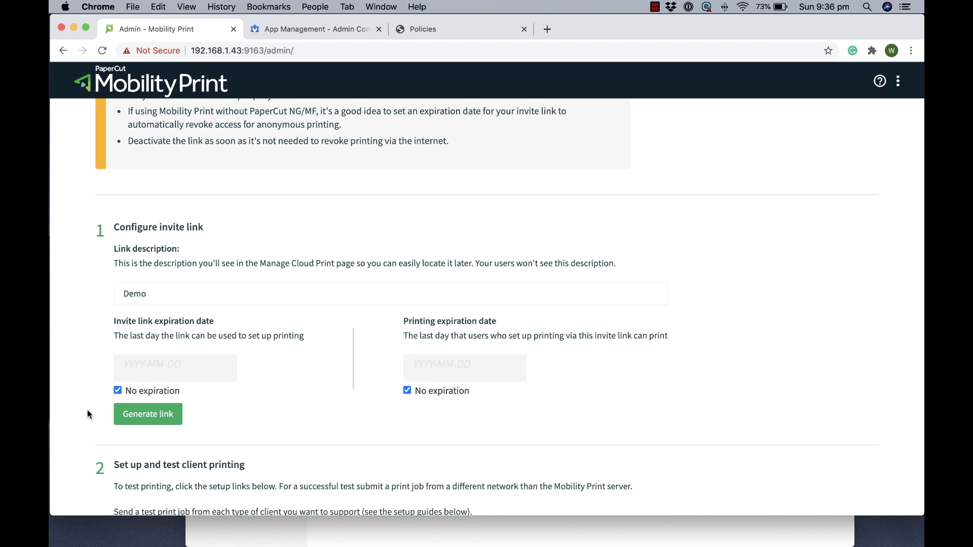
pyautogui.click(146, 414)
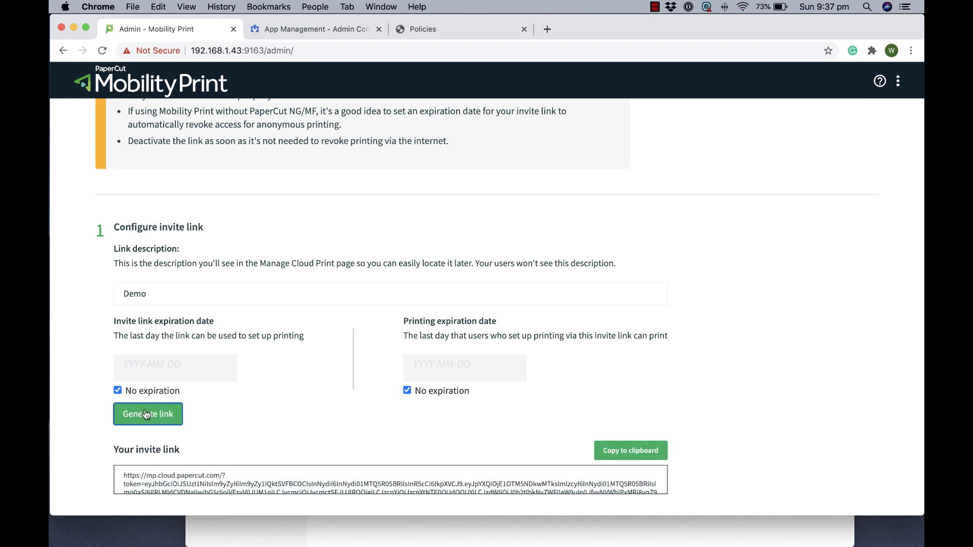
pyautogui.scroll(-2, 236, 414)
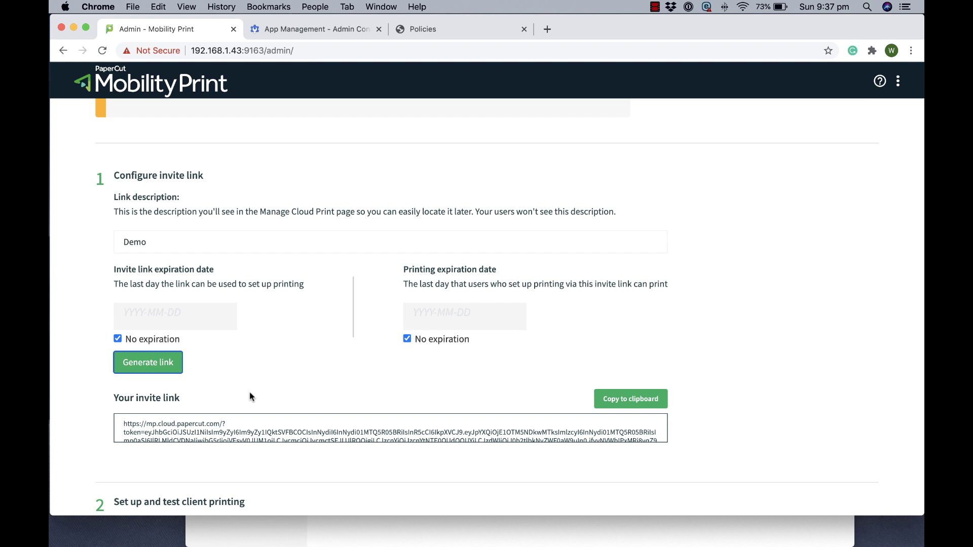
# Step: Go to Devices > Chrome management > Apps & extensions for the ASC demo unit
pyautogui.click(306, 30)
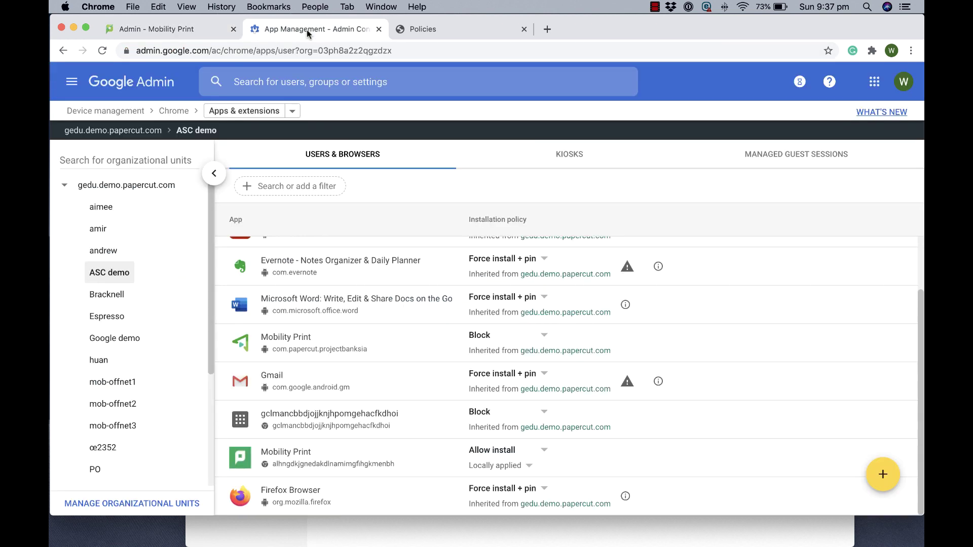
pyautogui.click(73, 83)
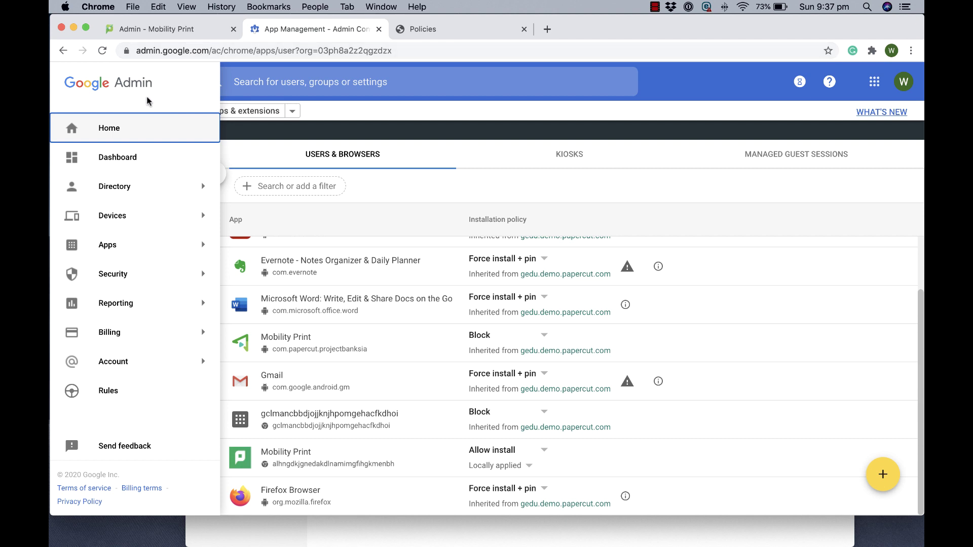
pyautogui.moveTo(116, 188)
pyautogui.moveTo(147, 215)
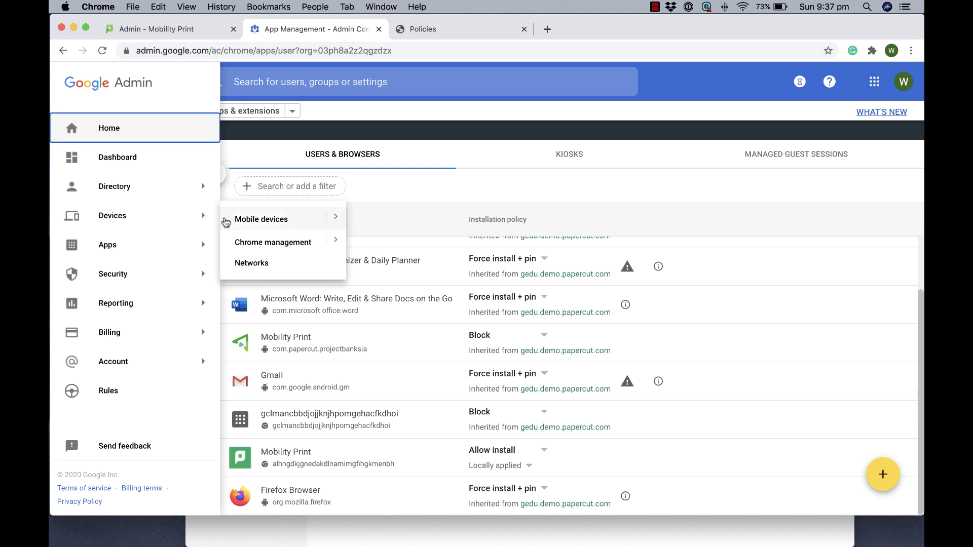
pyautogui.click(257, 243)
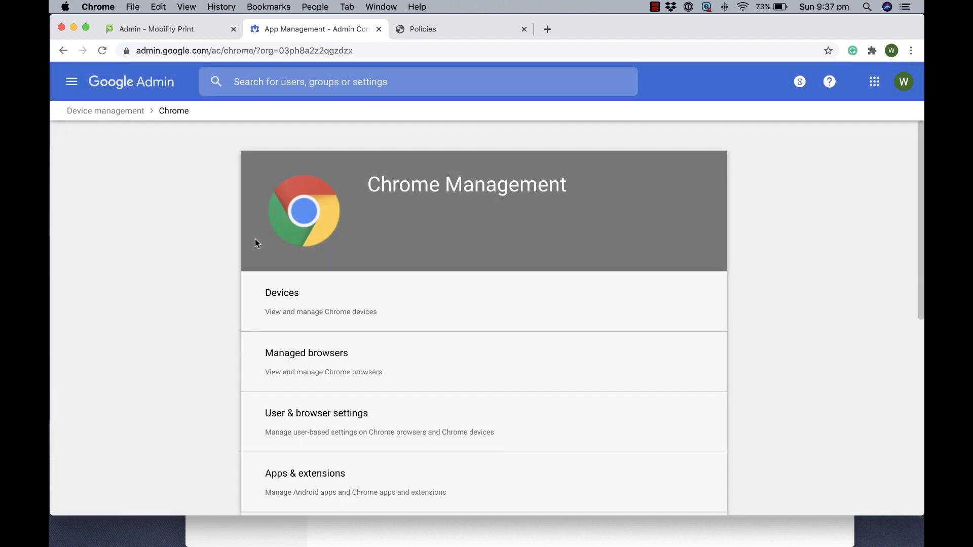
pyautogui.scroll(-2, 381, 349)
pyautogui.click(340, 402)
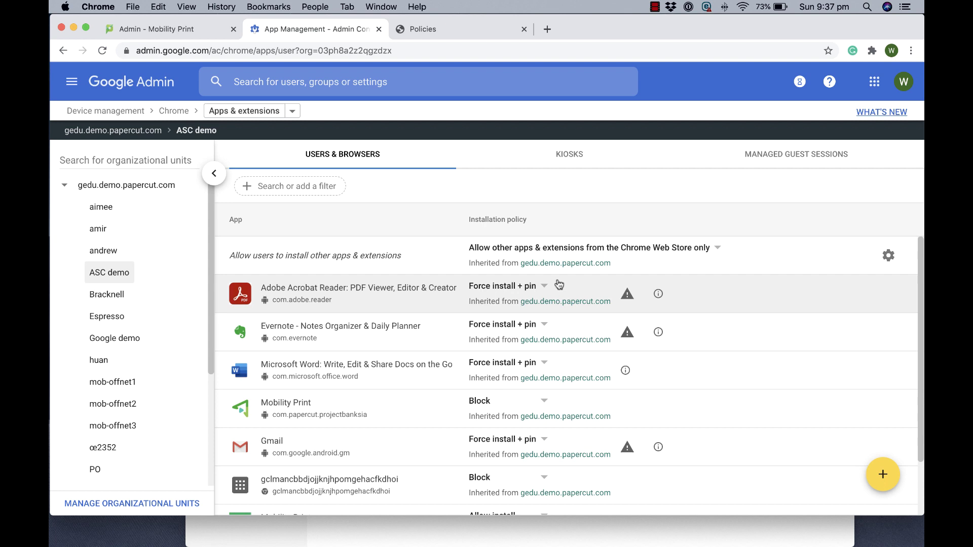
# Step: Add 'PaperCut Mobility Print' from the Chrome Web Store
pyautogui.moveTo(881, 472)
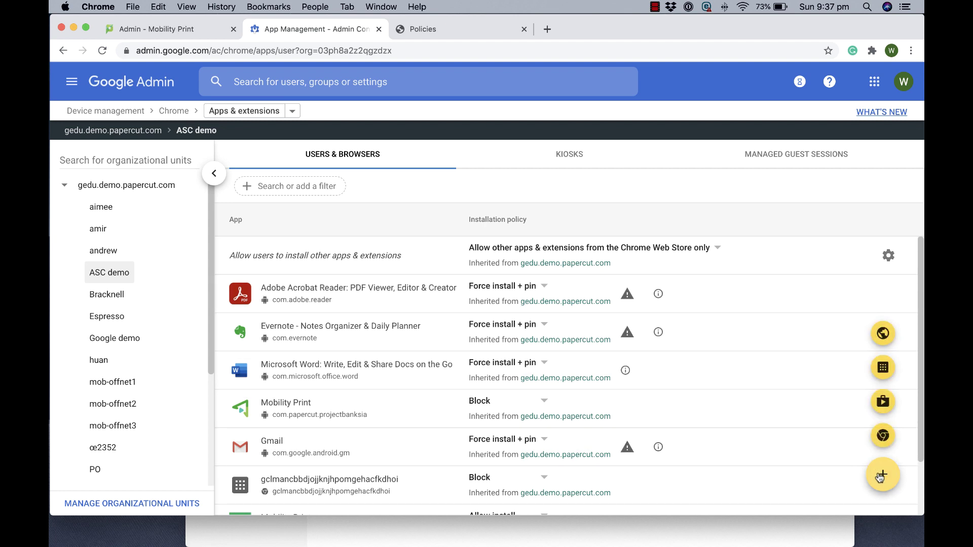
pyautogui.click(883, 437)
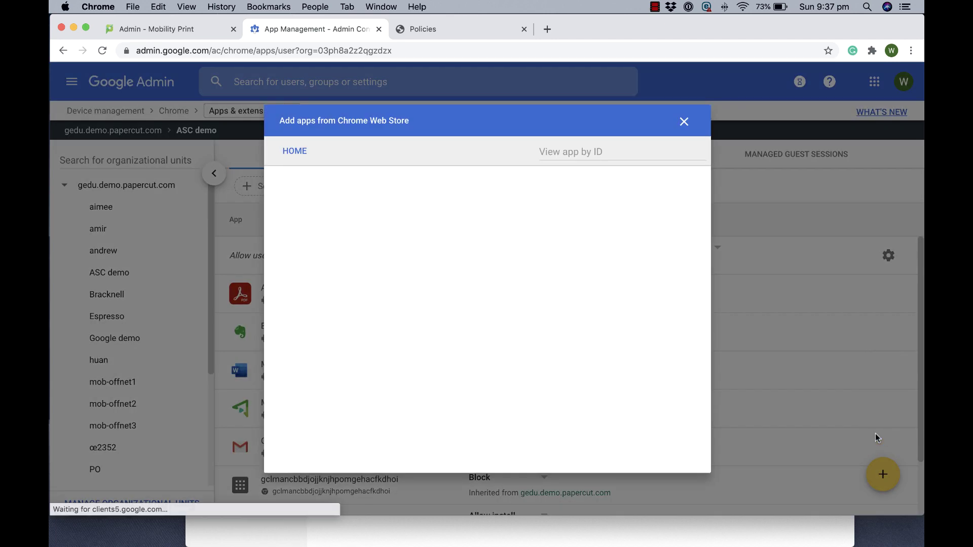
pyautogui.click(572, 178)
pyautogui.write('Paper')
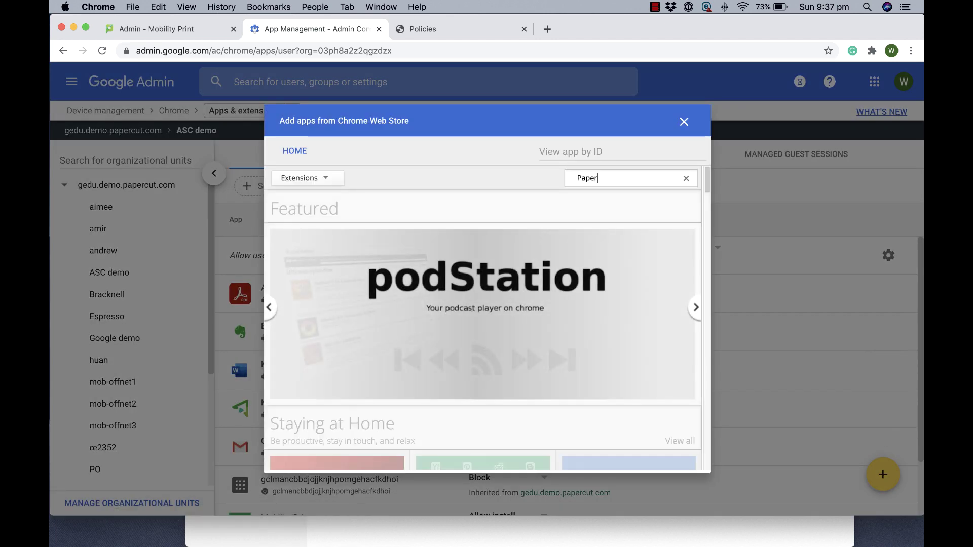
pyautogui.write('Cut Mobility')
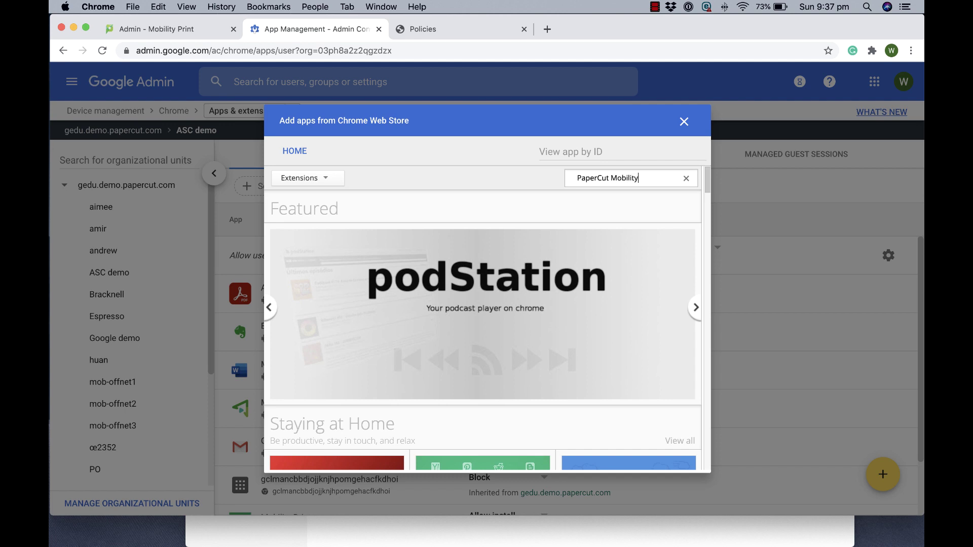
pyautogui.write(' Print')
pyautogui.press('Return')
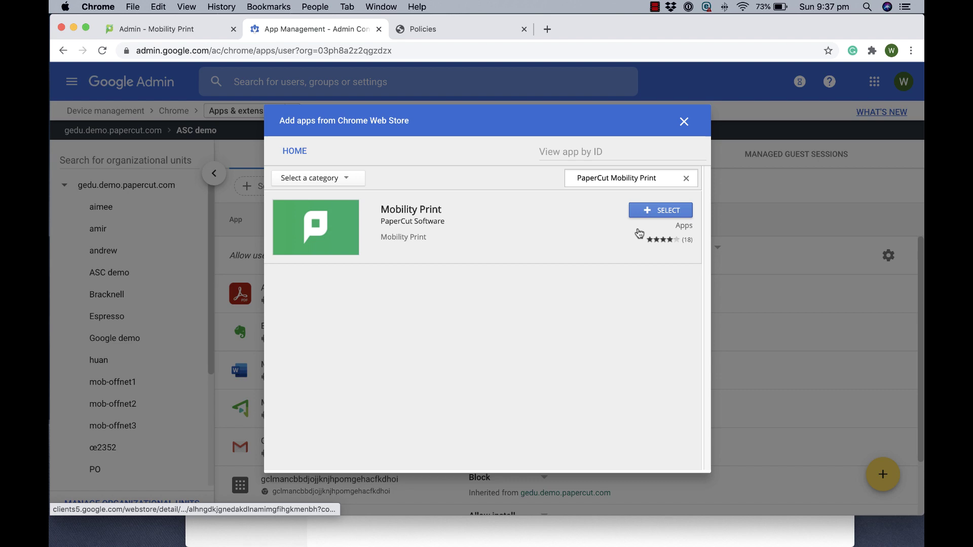
pyautogui.click(650, 212)
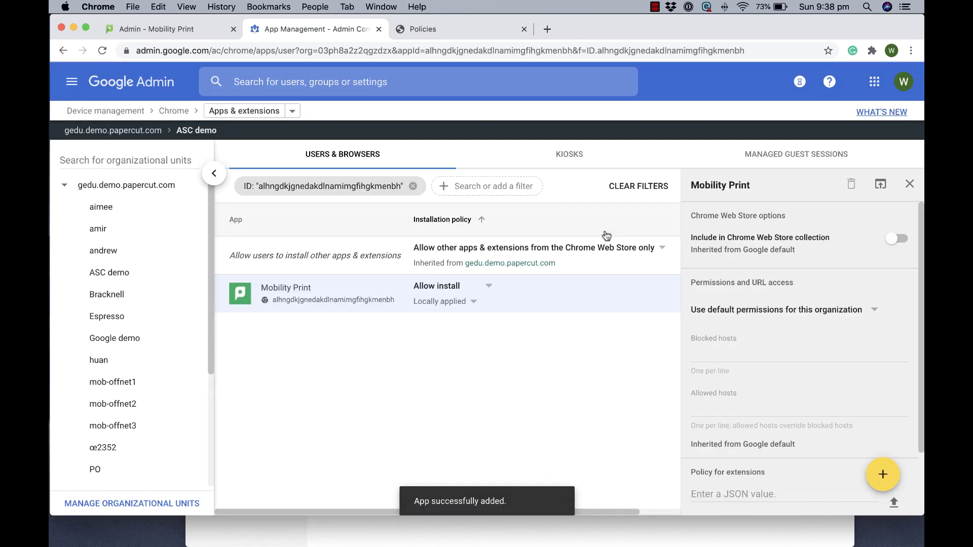
# Step: Set Mobility Print to Force install and paste the invite-link JSON into Policy for extensions
pyautogui.click(483, 287)
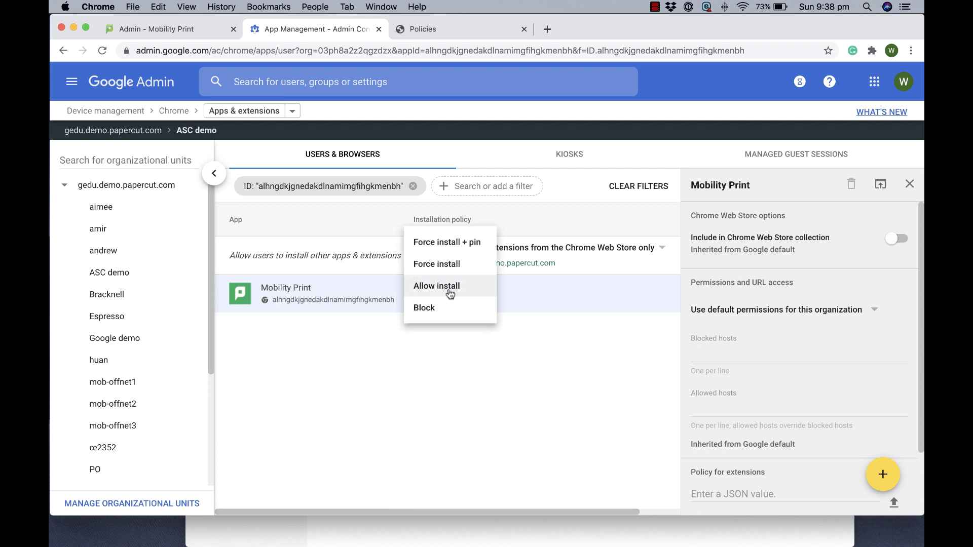
pyautogui.click(451, 264)
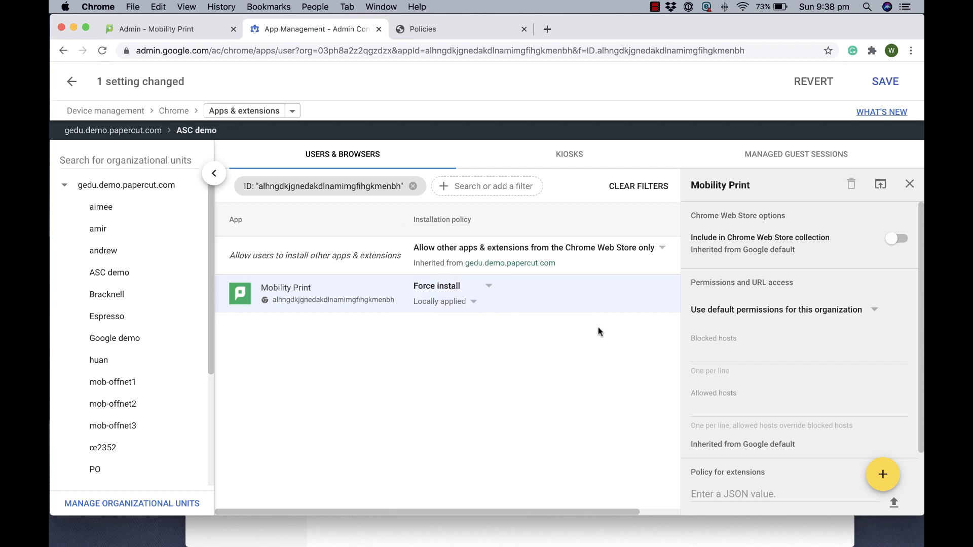
pyautogui.scroll(-2, 761, 408)
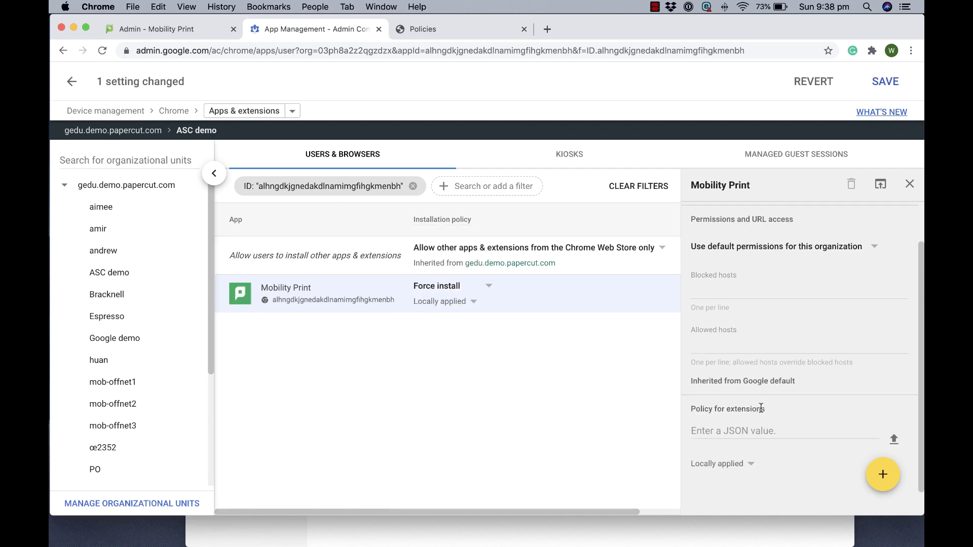
pyautogui.click(748, 415)
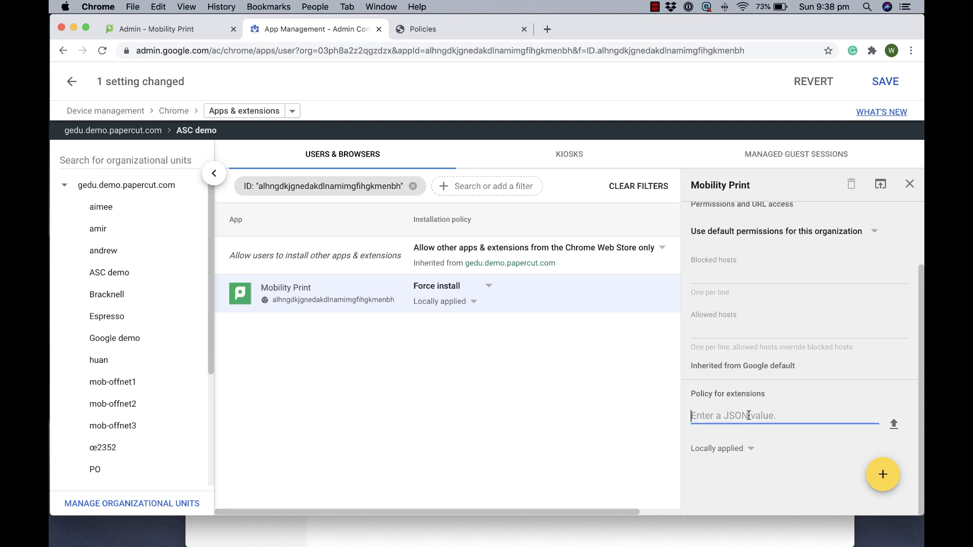
pyautogui.write('{ "CloudPrintInviteLinks": { "Value":[ "<your cloud invite link goes here>"] } }')
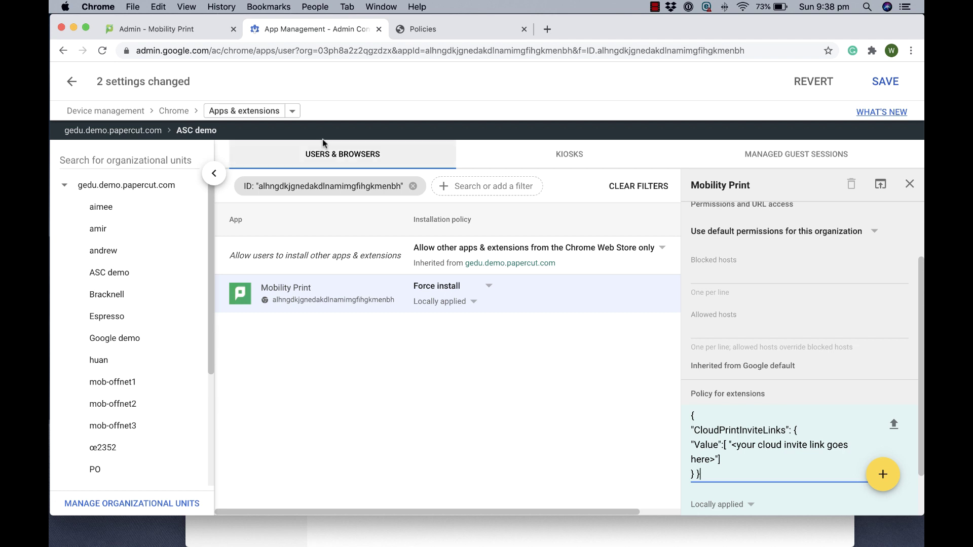
# Step: Copy the generated invite link, paste it over the policy placeholder, and save the settings
pyautogui.click(201, 28)
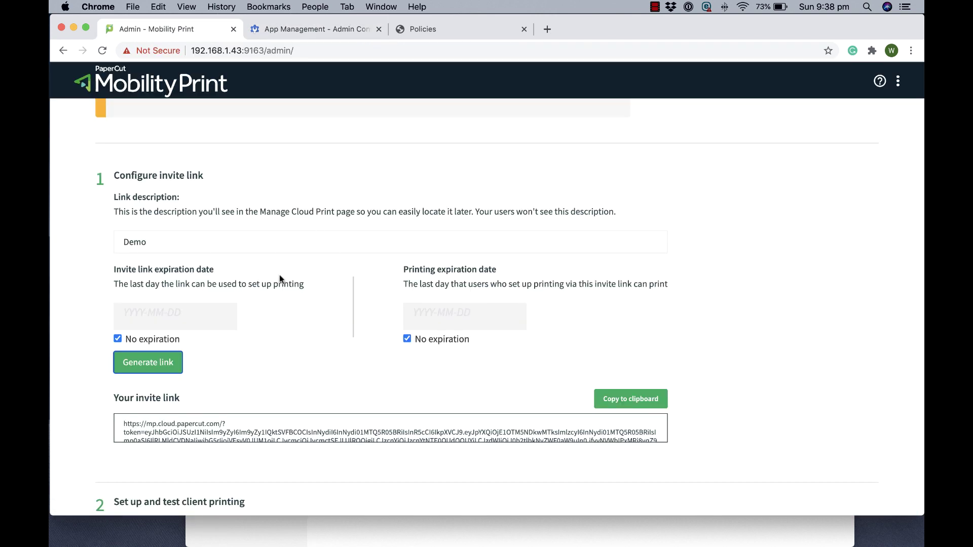
pyautogui.click(608, 404)
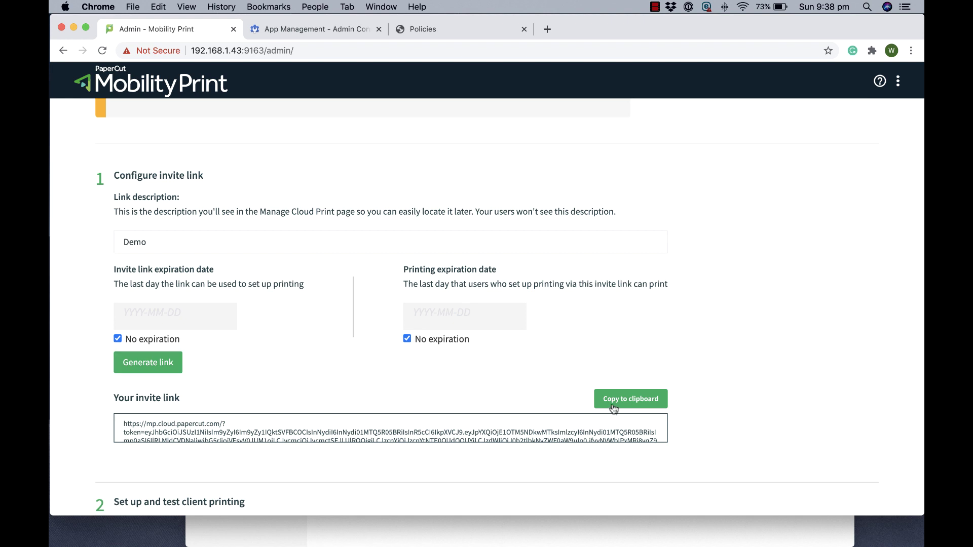
pyautogui.click(342, 26)
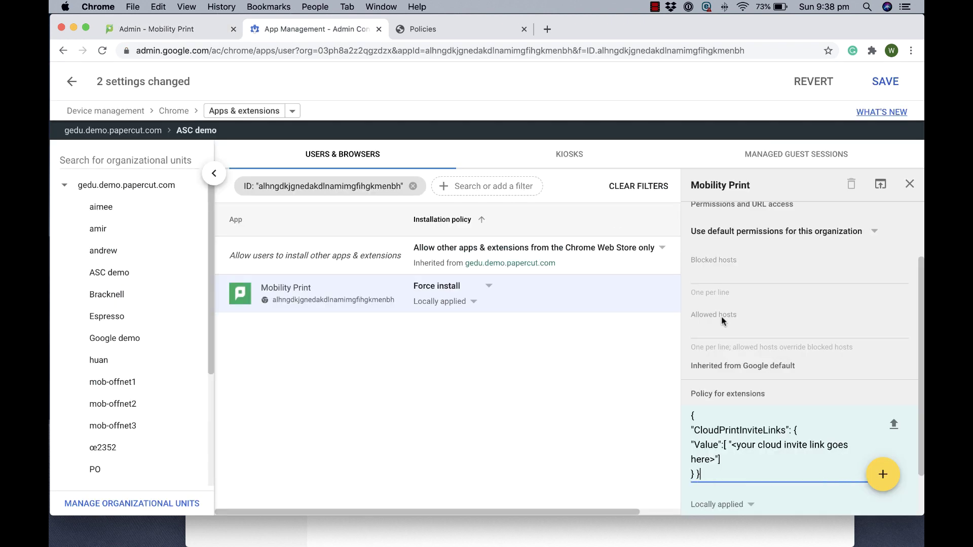
pyautogui.click(732, 446)
pyautogui.moveTo(731, 448); pyautogui.dragTo(715, 459)
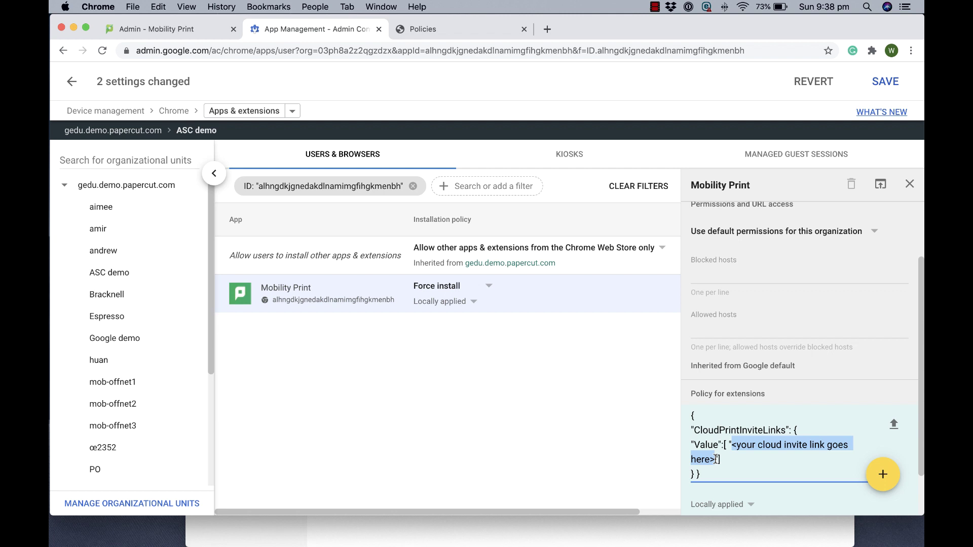
pyautogui.press('super+v')
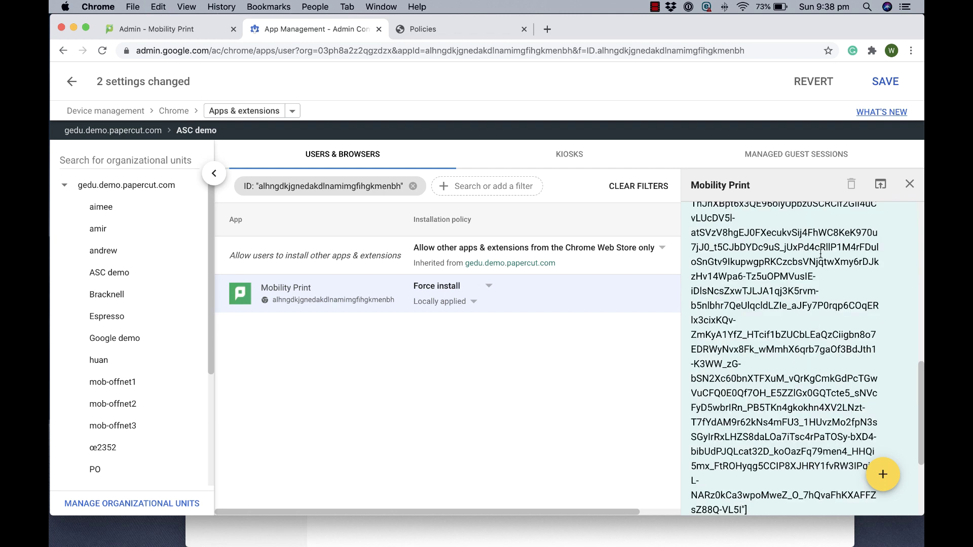
pyautogui.click(881, 84)
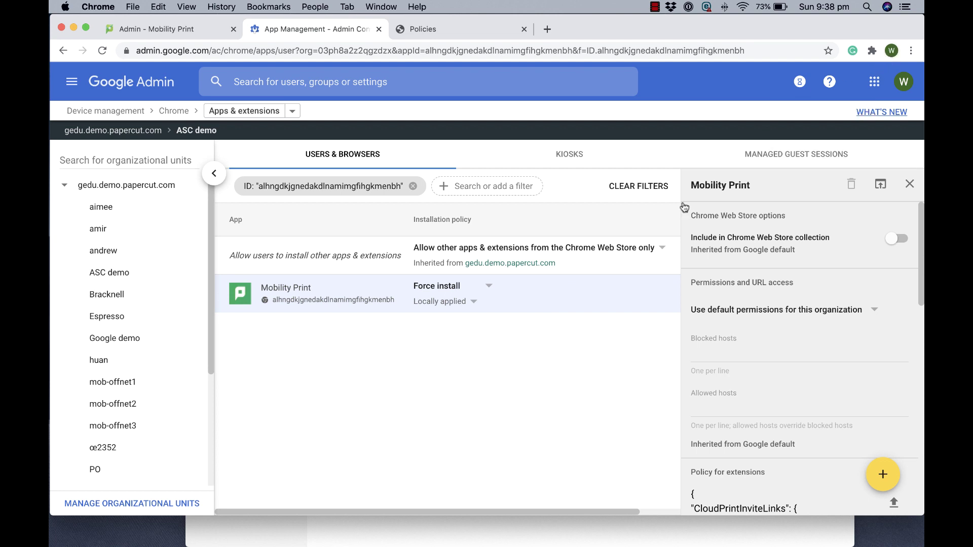
# Step: Check the Mobility Print Find-Me printer appears under print destinations, then cancel printing
pyautogui.press('super+p')
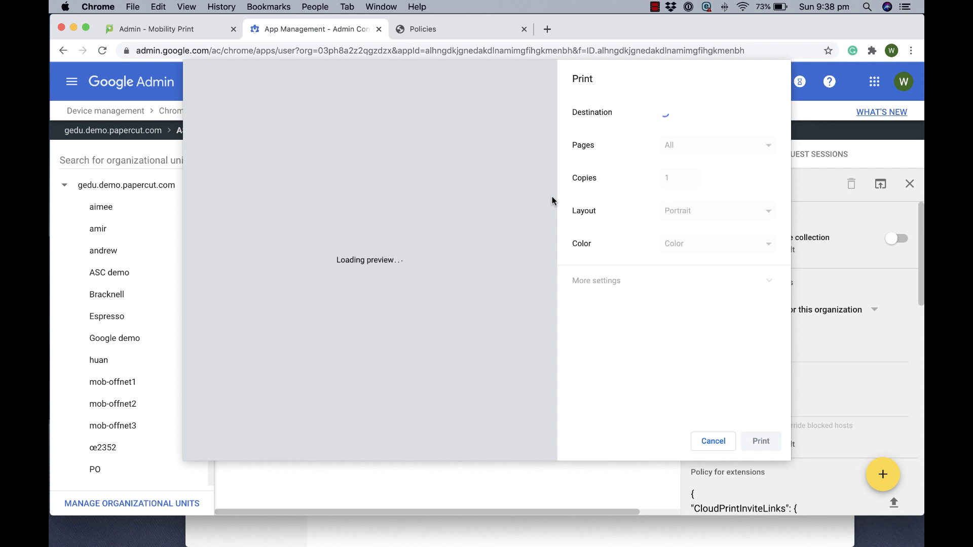
pyautogui.click(697, 112)
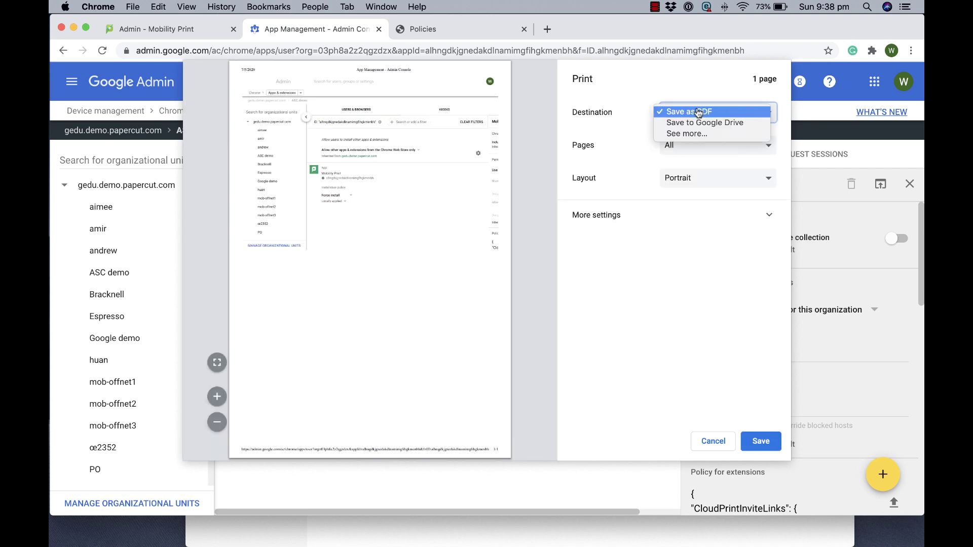
pyautogui.click(694, 134)
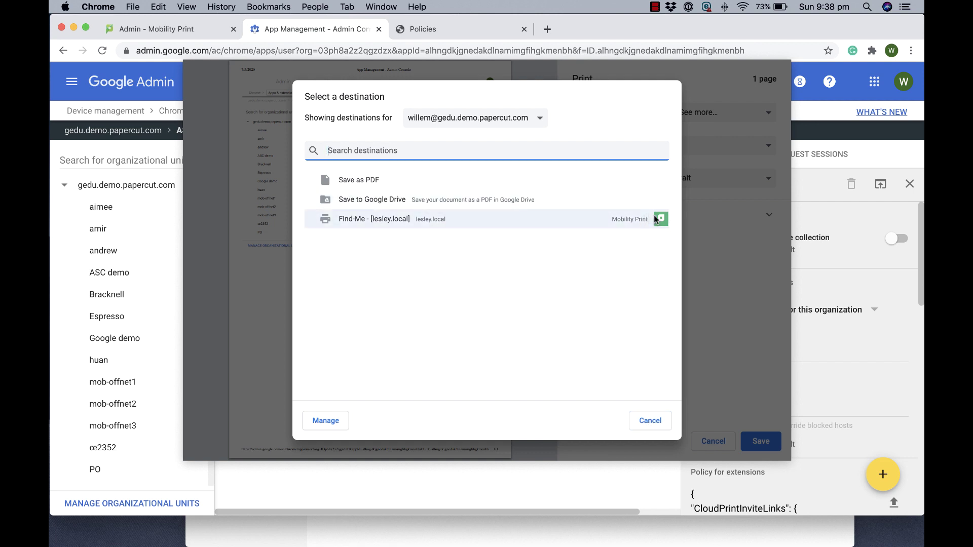
pyautogui.click(649, 421)
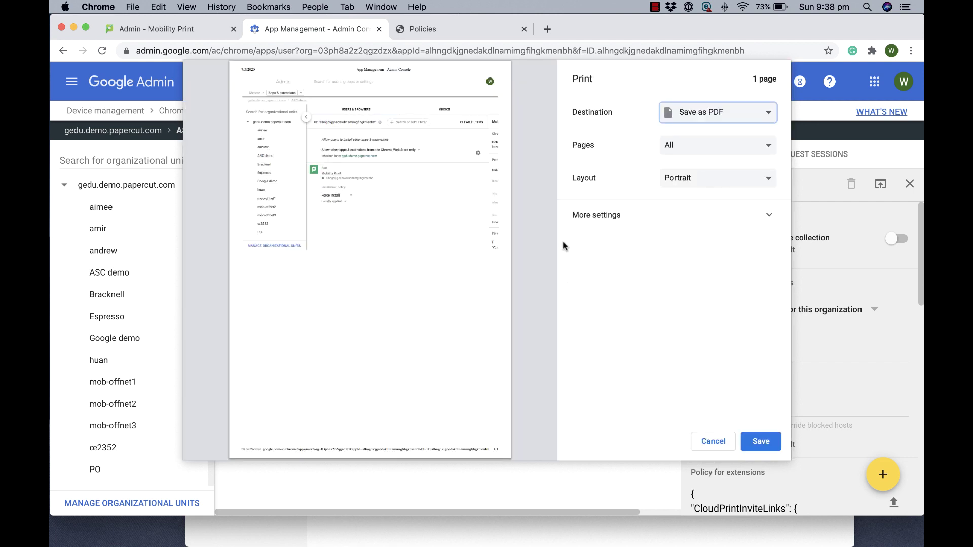
pyautogui.click(713, 441)
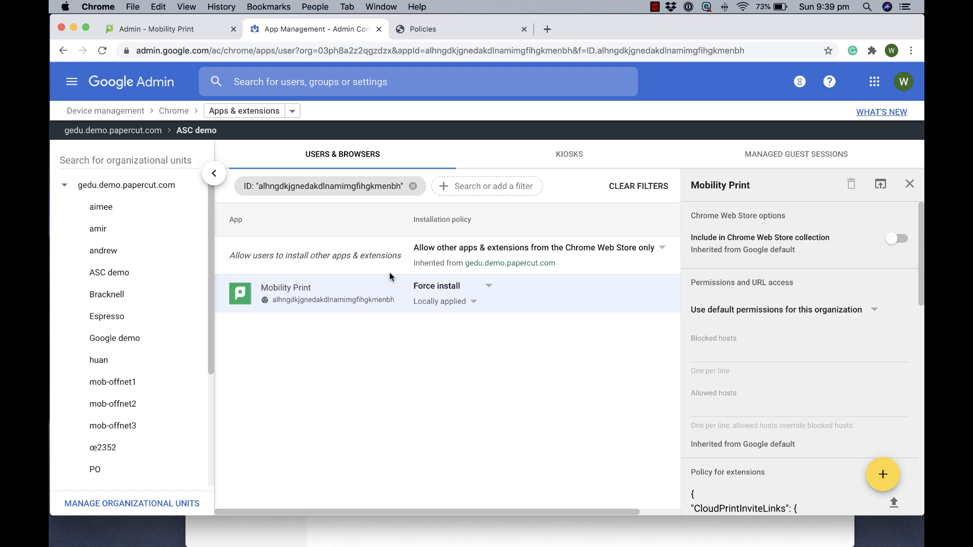
# Step: Confirm chrome://policy lists CloudPrintInviteLinks with status OK, then return to Google Admin
pyautogui.click(190, 31)
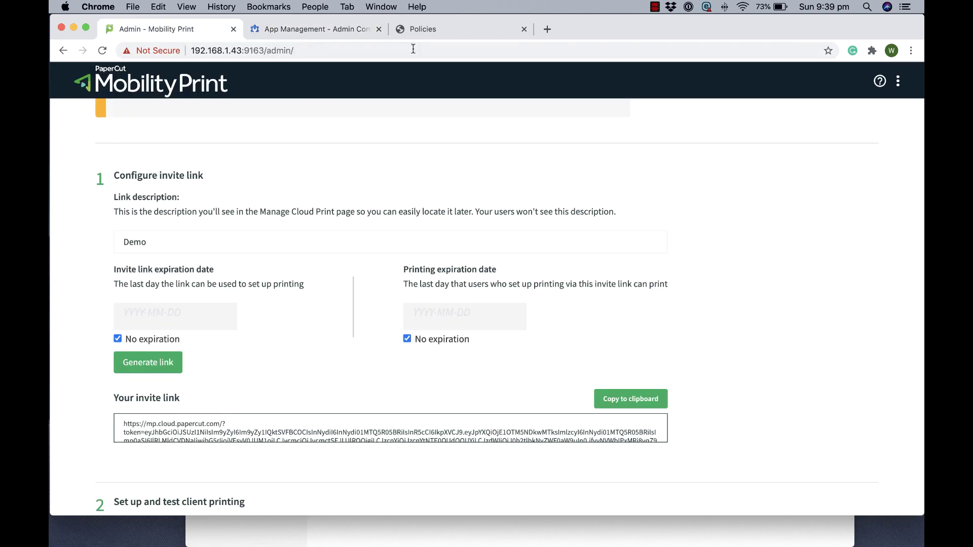
pyautogui.click(423, 30)
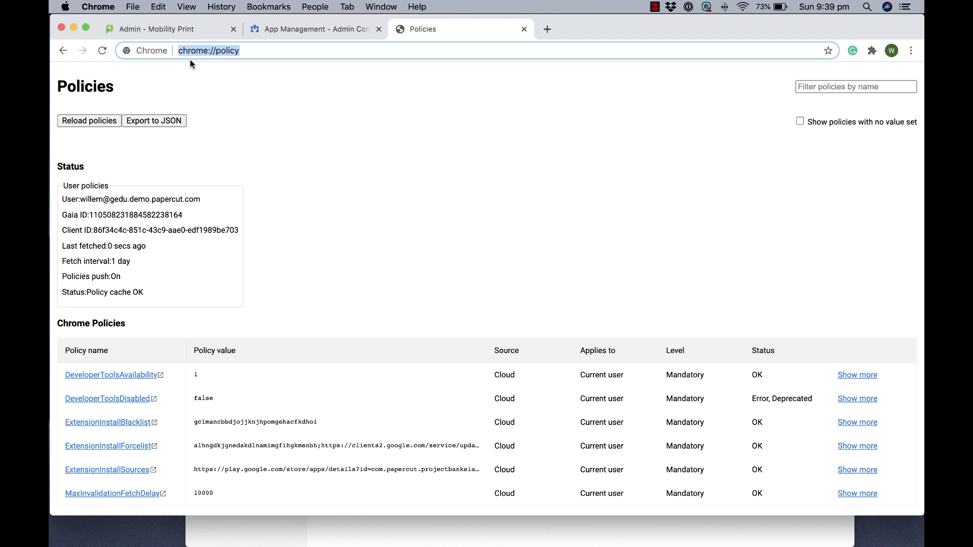
pyautogui.scroll(-5, 249, 165)
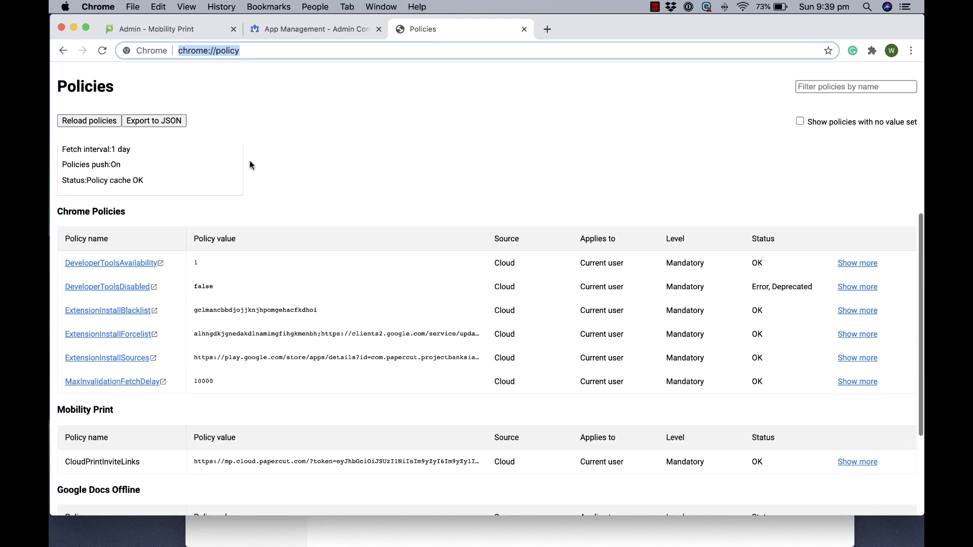
pyautogui.scroll(-5, 249, 165)
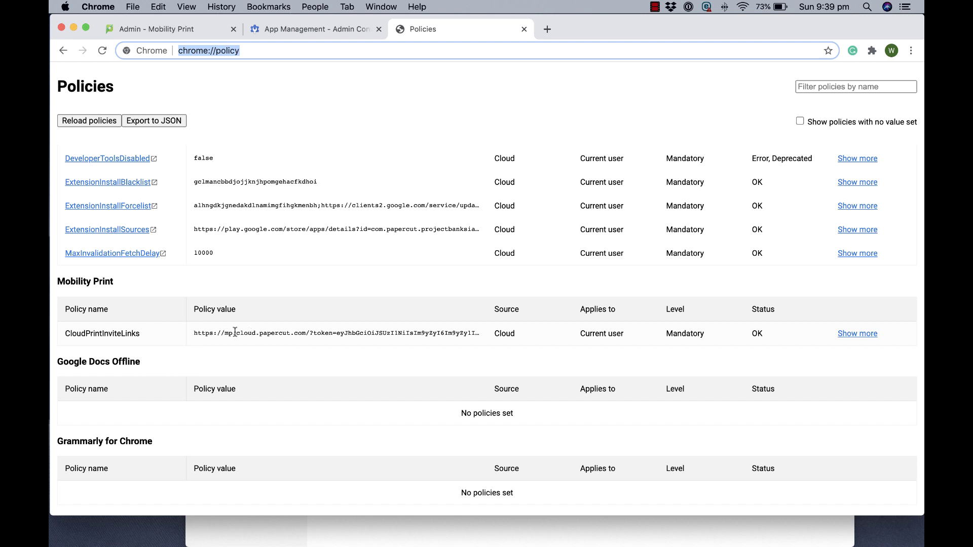
pyautogui.scroll(2, 102, 158)
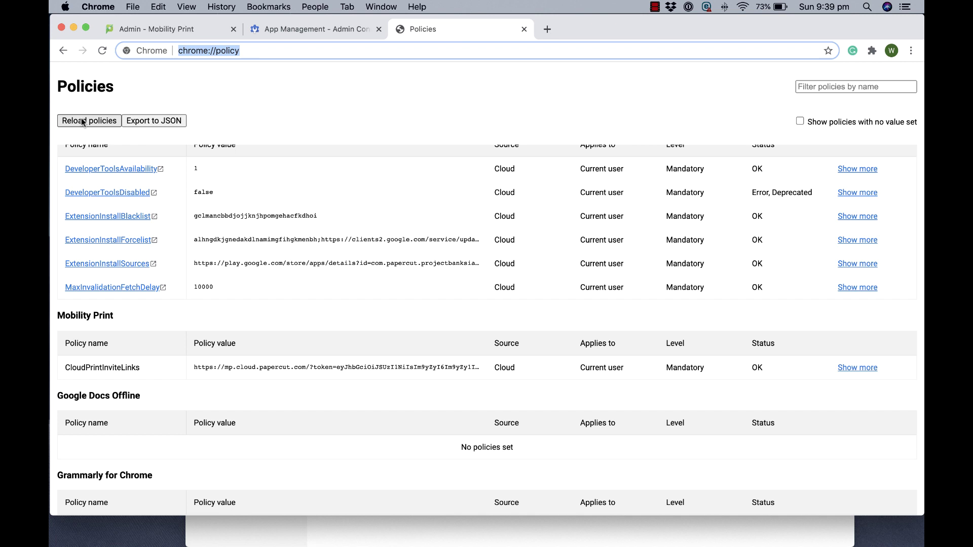
pyautogui.click(282, 32)
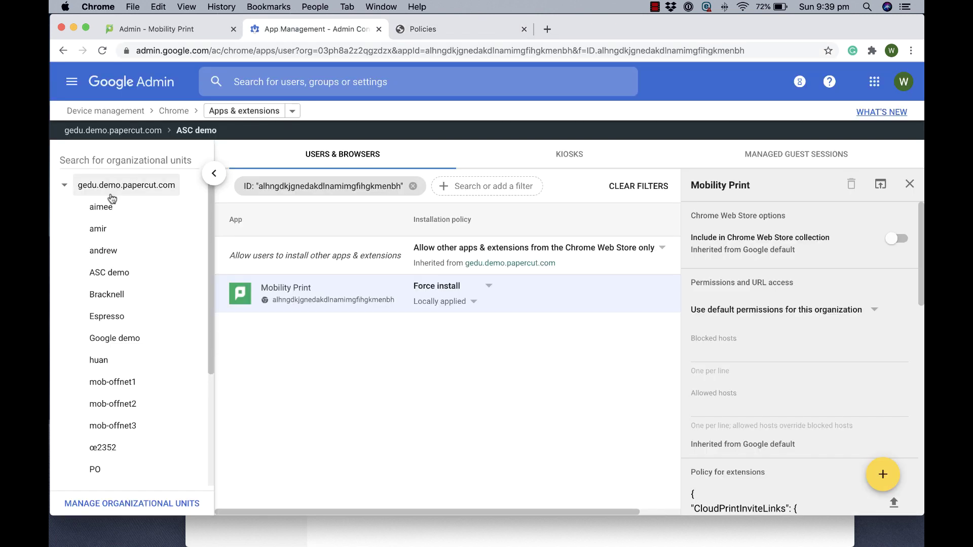
# Step: Go to Directory > Users from the Google Admin navigation menu
pyautogui.click(72, 81)
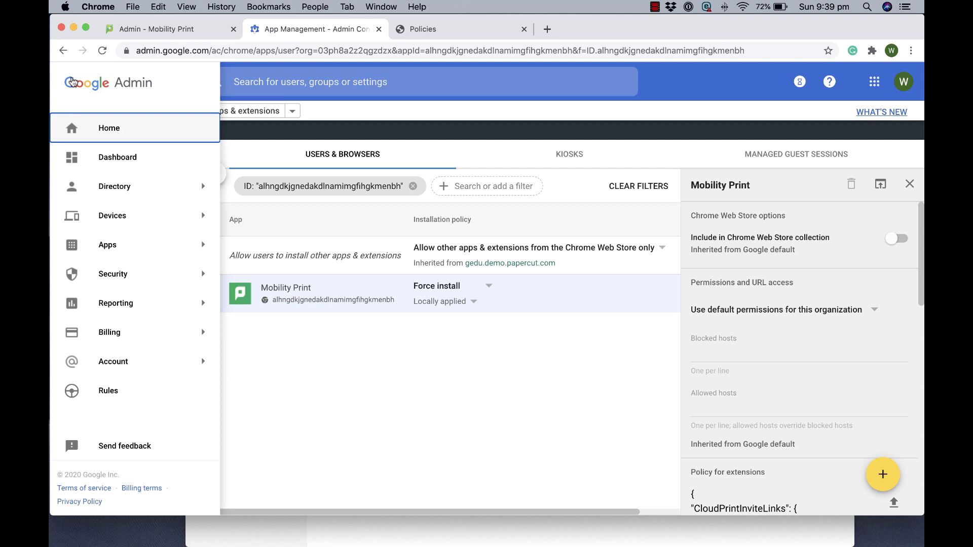
pyautogui.moveTo(167, 186)
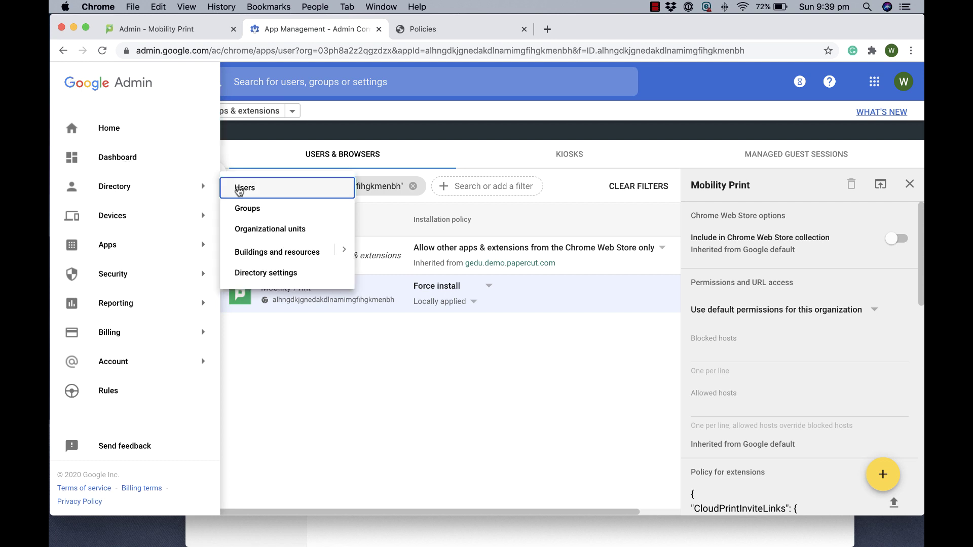
pyautogui.click(238, 188)
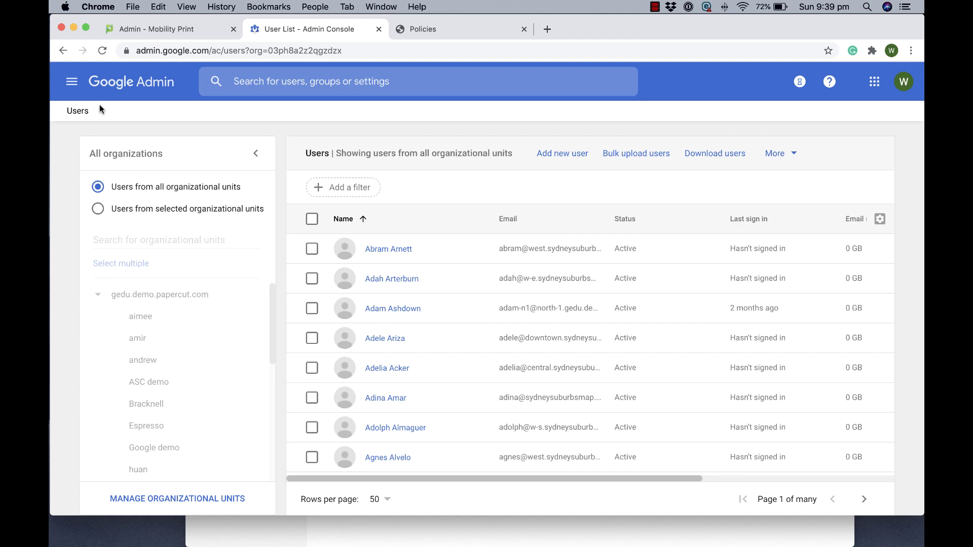
# Step: Choose Test later to skip client printing and return to the Mobility Print dashboard
pyautogui.click(164, 30)
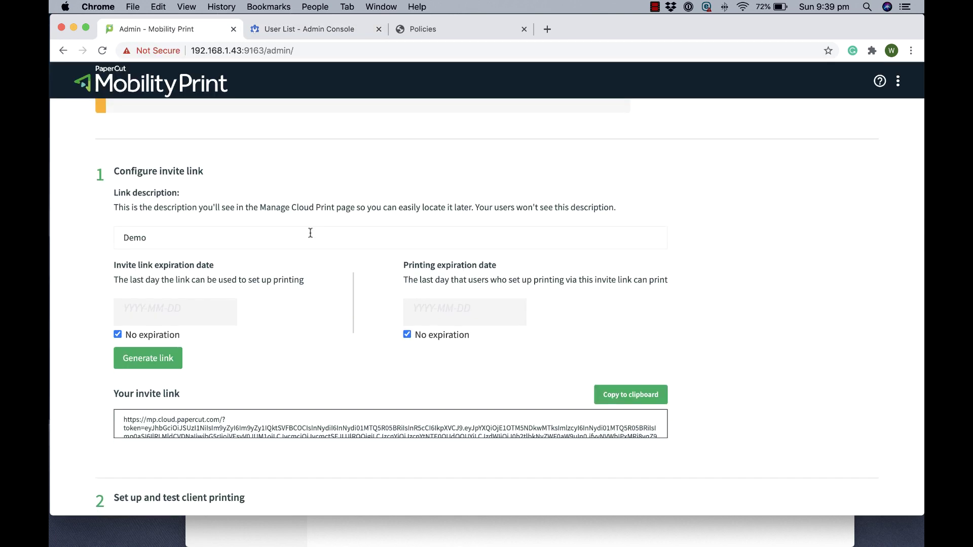
pyautogui.scroll(8, 309, 233)
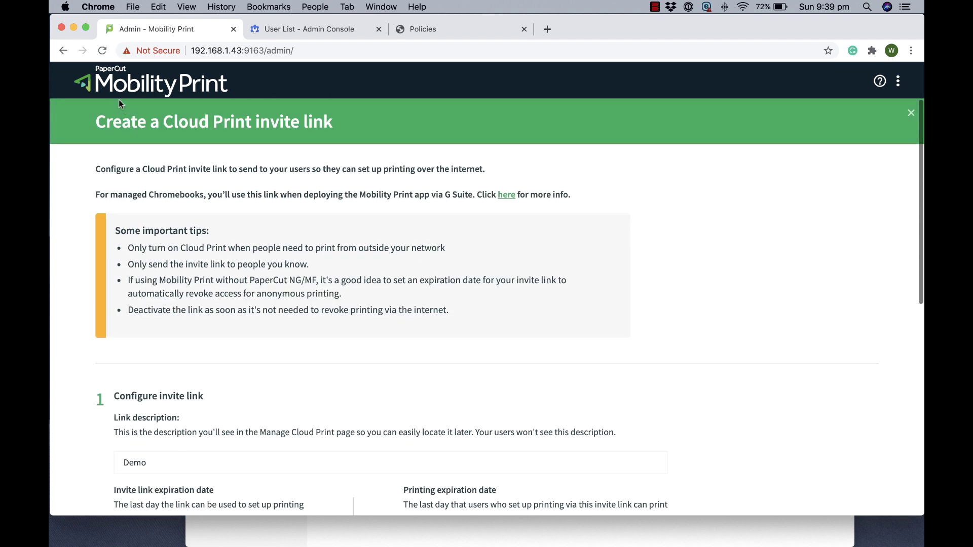
pyautogui.scroll(-10, 173, 208)
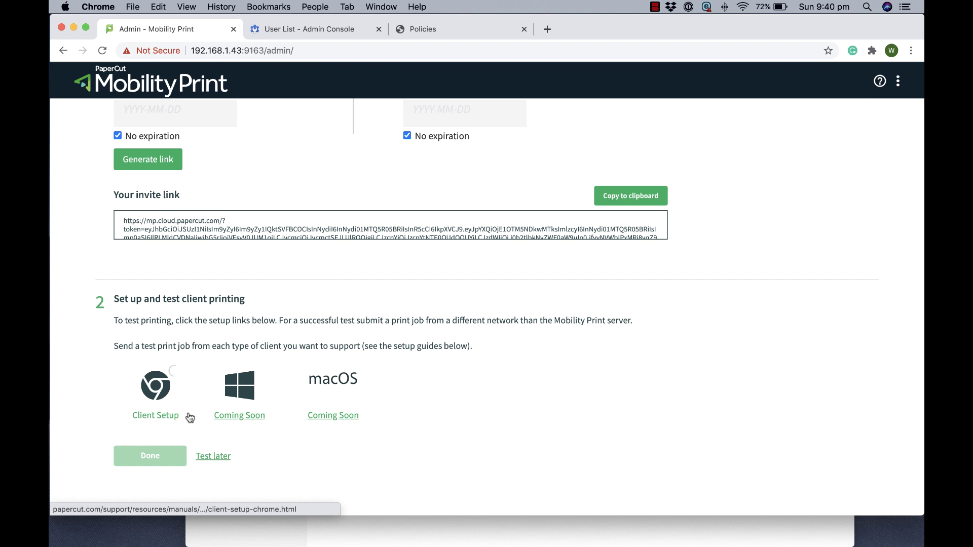
pyautogui.click(213, 456)
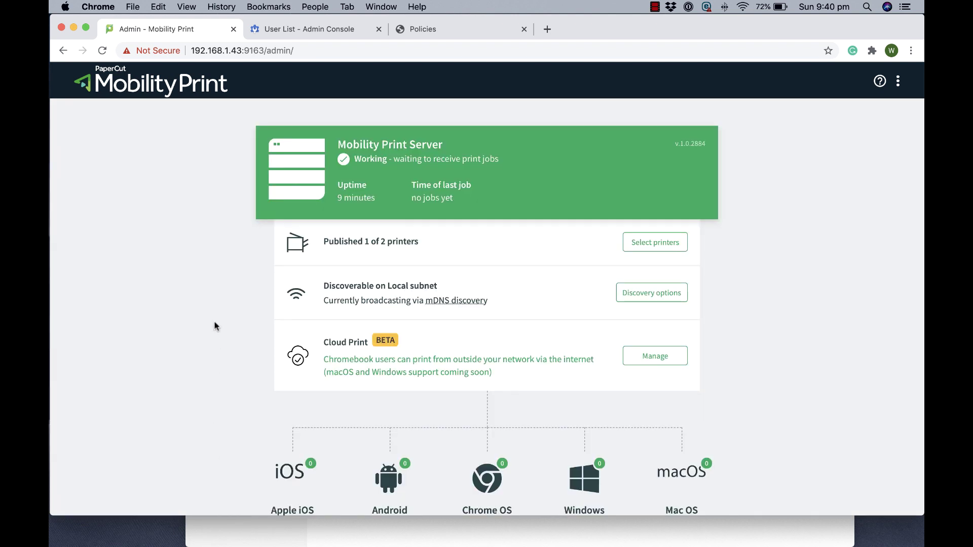
pyautogui.scroll(-1, 239, 370)
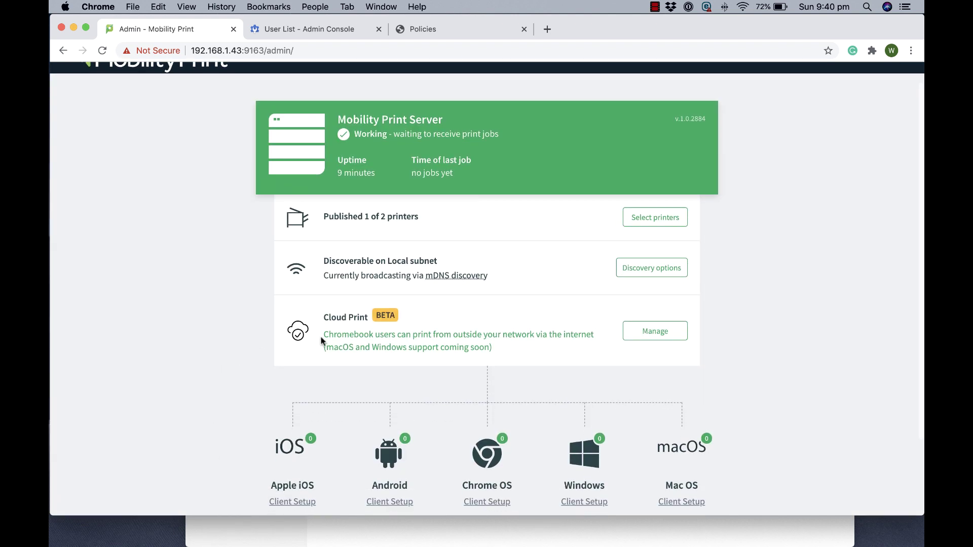